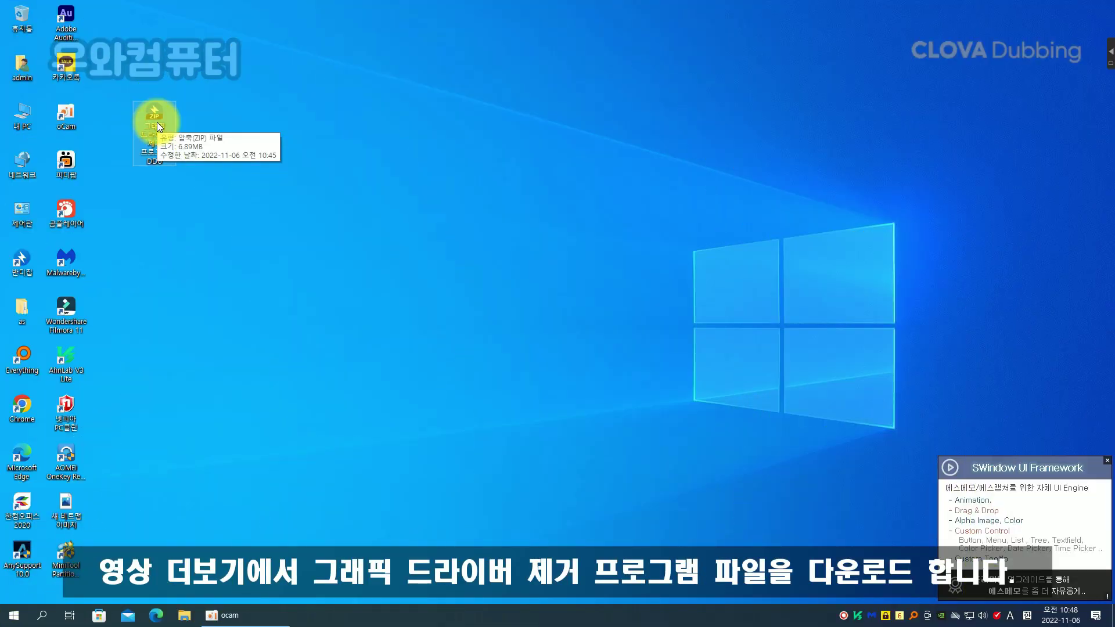
Extract the DDU zip into a folder of the same name, place that folder beneath the zip on the desktop and open it
right_click(157, 125)
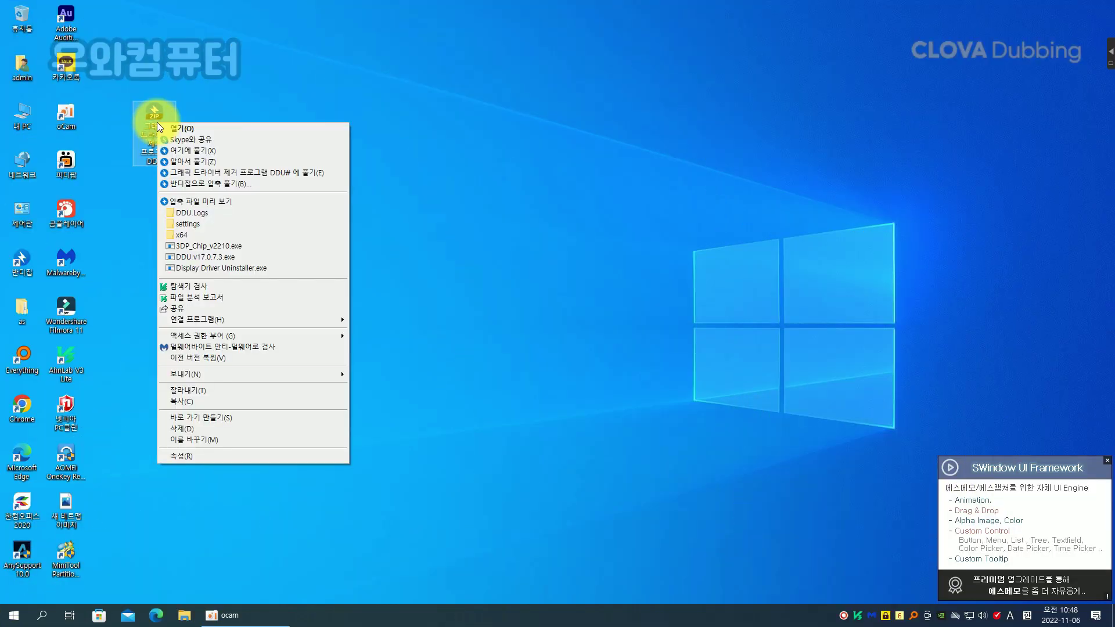
left_click(271, 173)
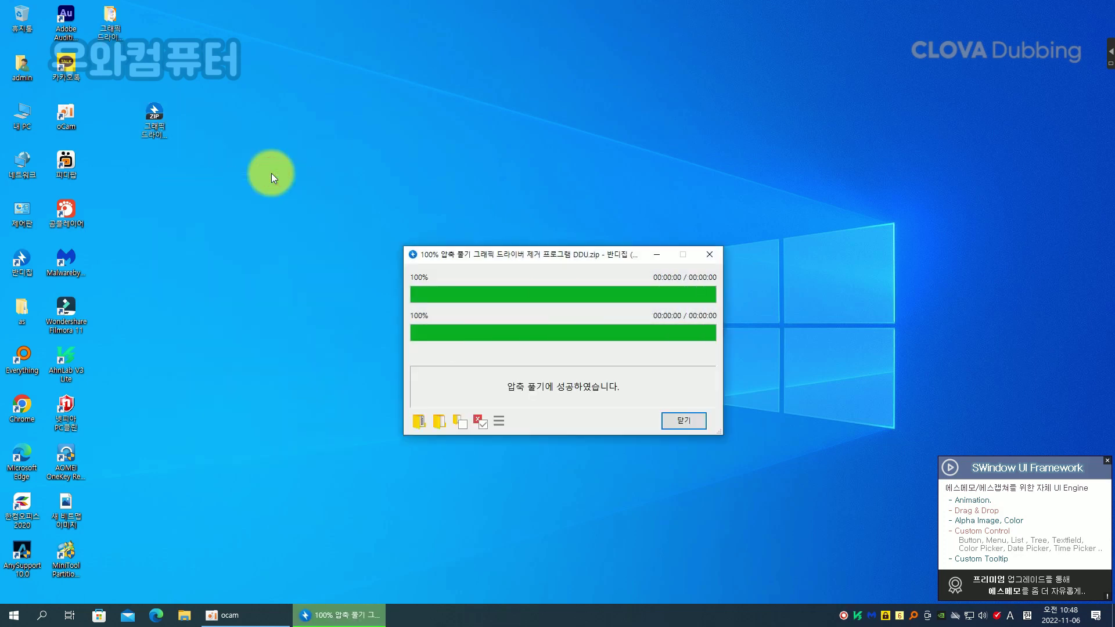
left_click(700, 424)
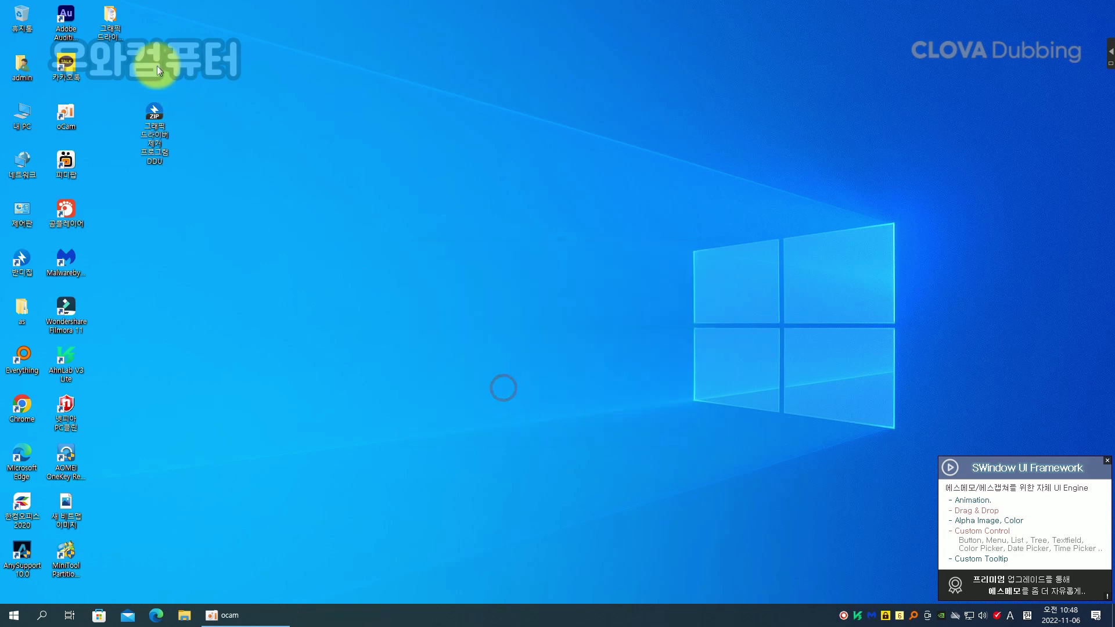
left_click_drag(105, 16, 156, 172)
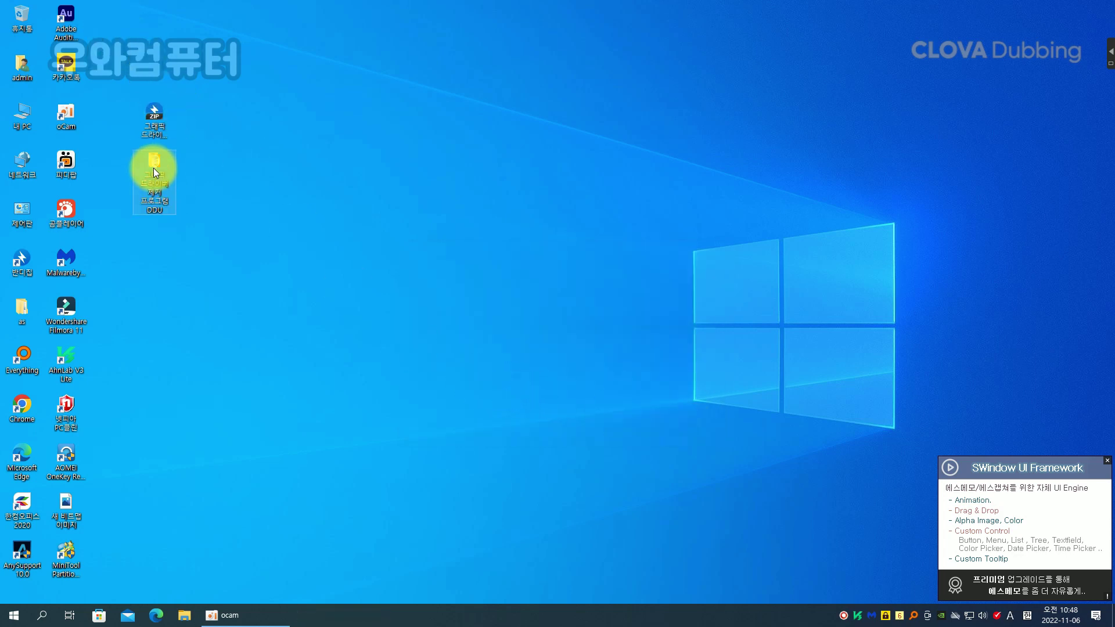
double_click(153, 168)
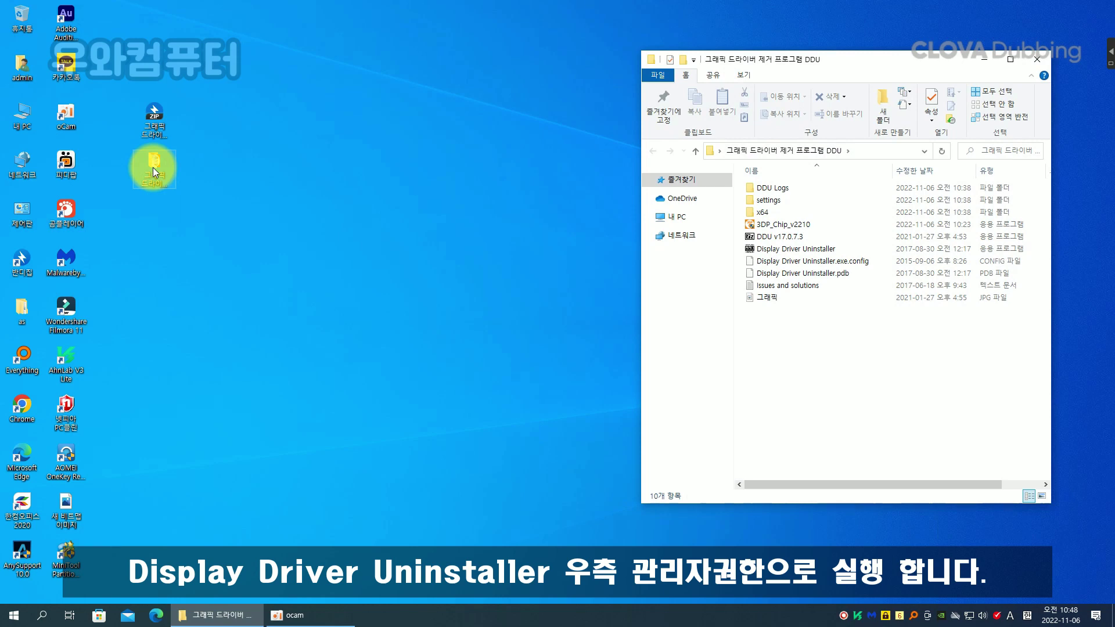
Run Display Driver Uninstaller as administrator and acknowledge its safe mode notice
right_click(815, 248)
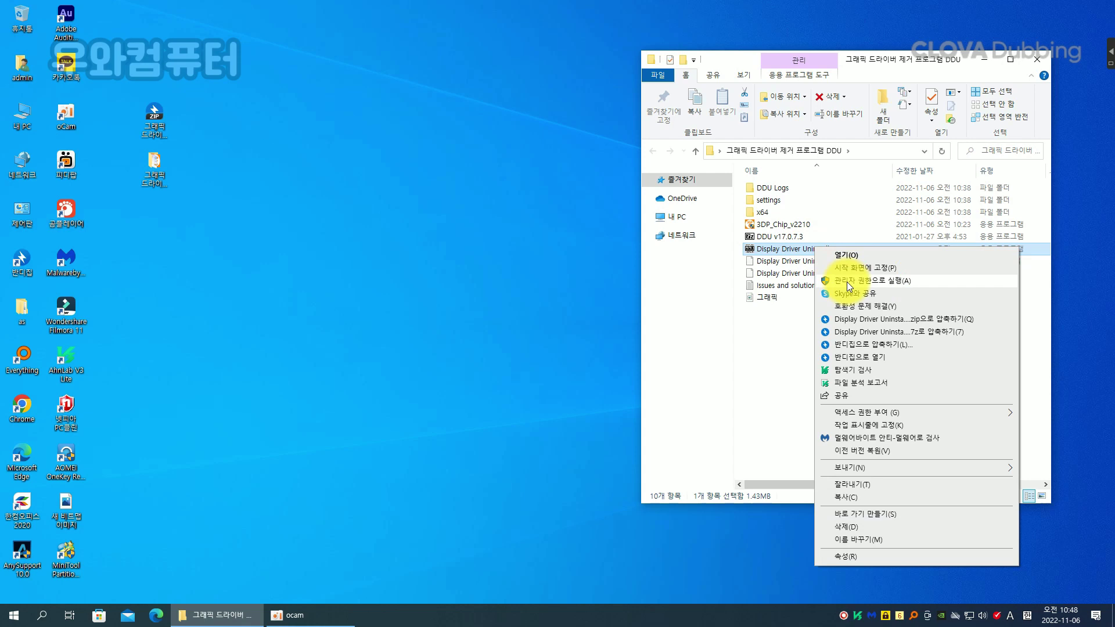
left_click(847, 281)
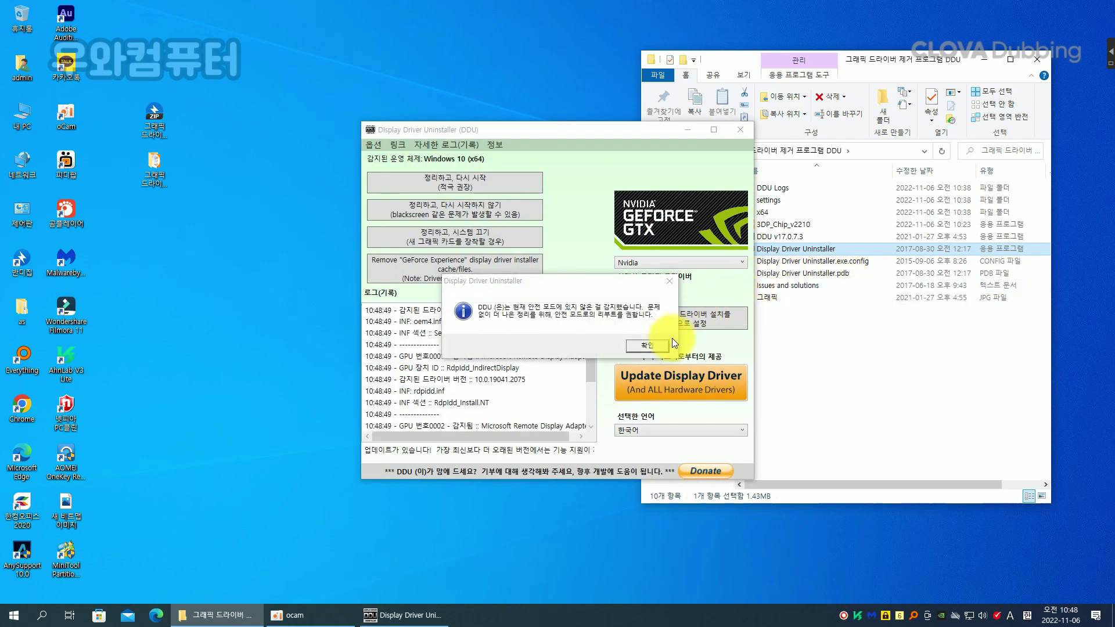
left_click(646, 346)
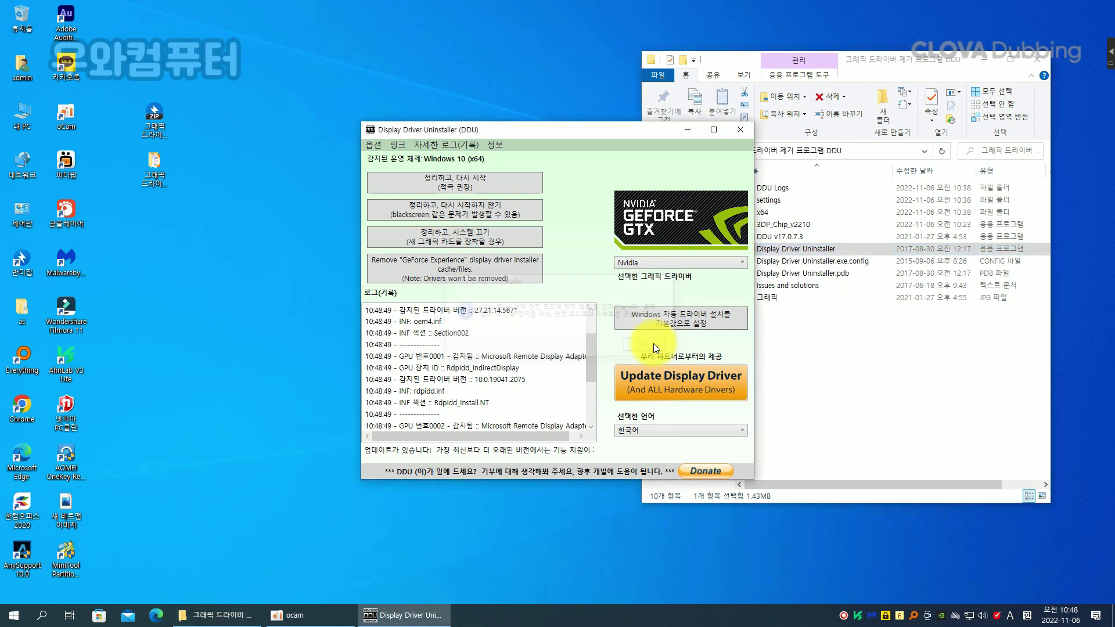
Clean the Nvidia graphics driver with the recommended clean-and-restart option and accept the Windows Update driver notice
left_click_drag(596, 131, 480, 152)
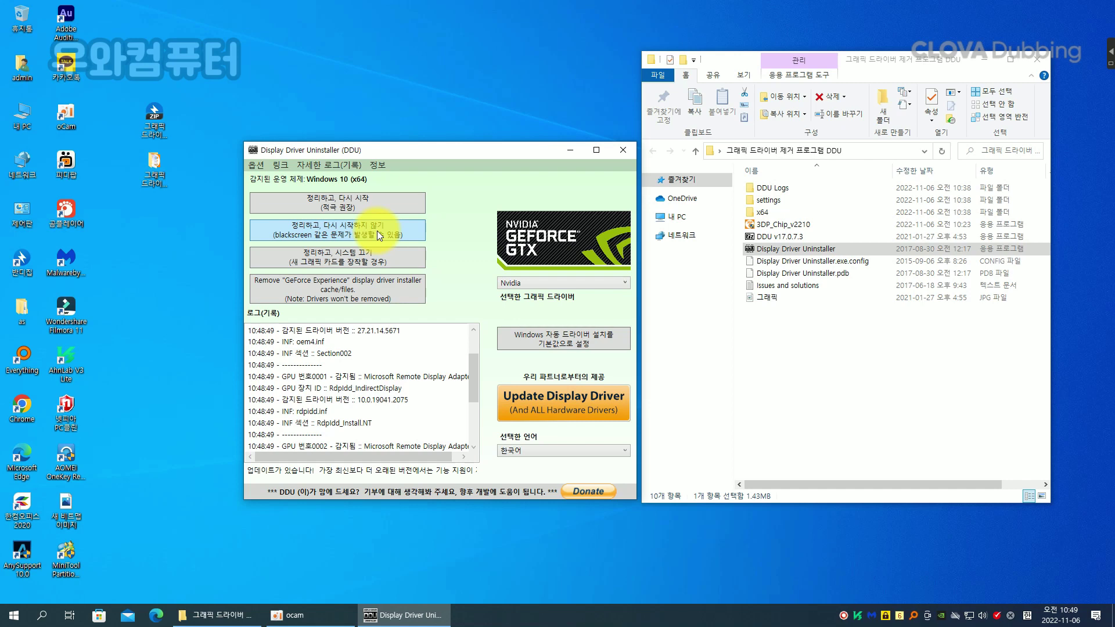
left_click(388, 200)
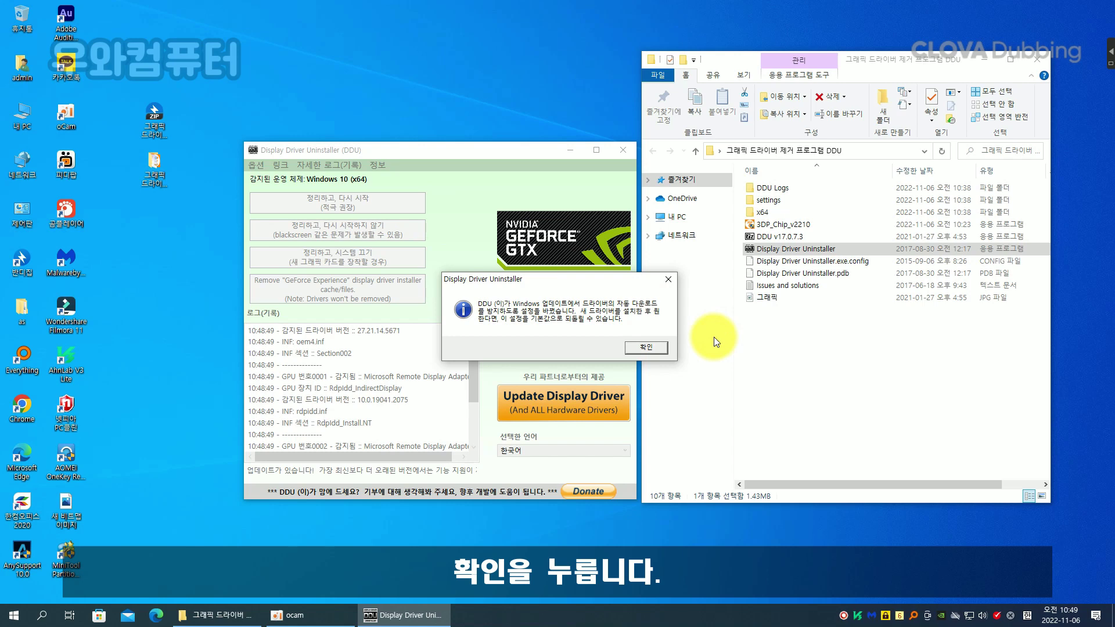
left_click(658, 347)
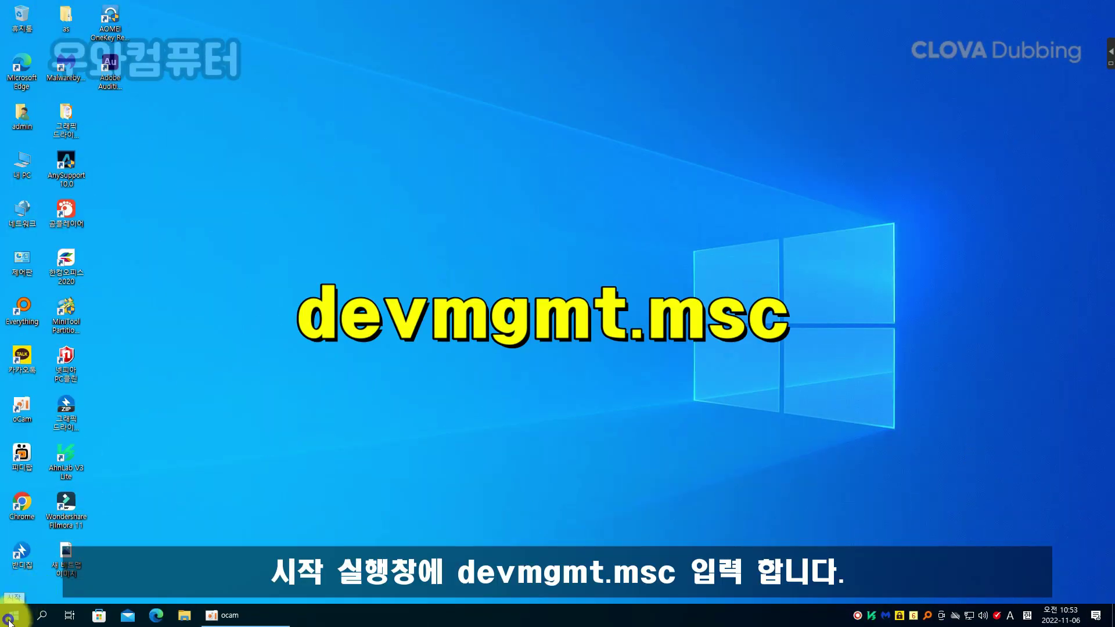
Open Device Manager by running devmgmt.msc
right_click(14, 614)
left_click(50, 569)
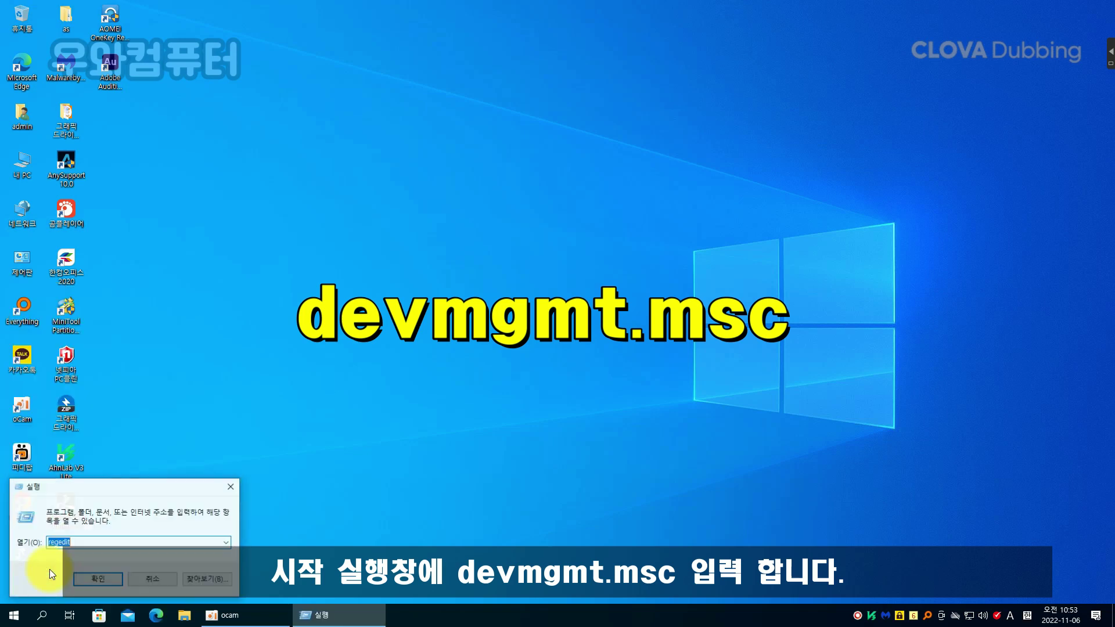
type("de")
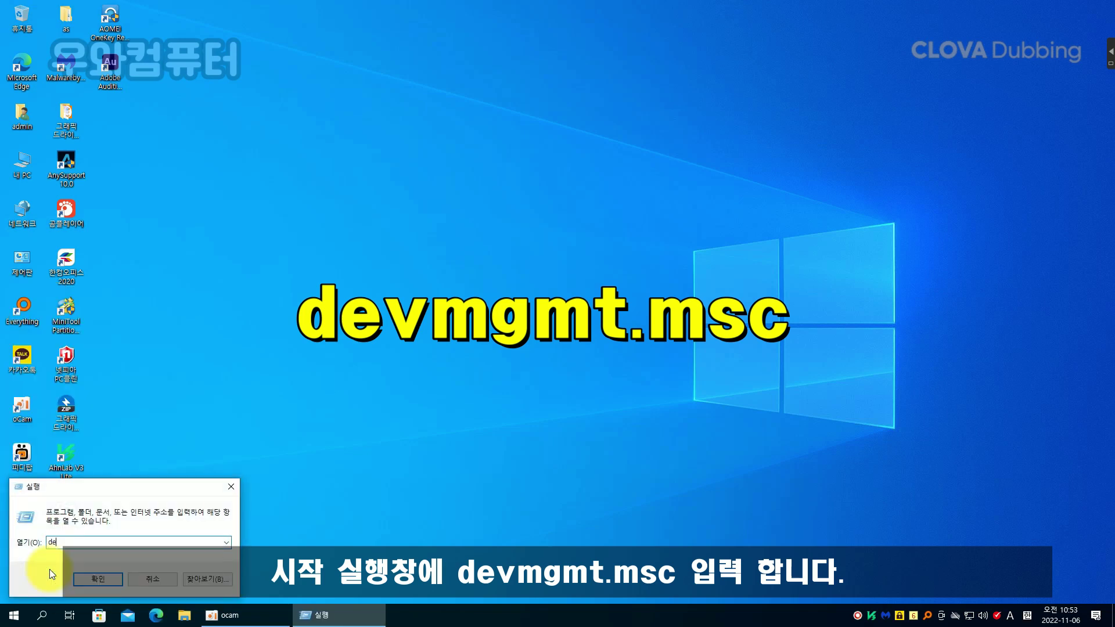
type("vmgmt.msc")
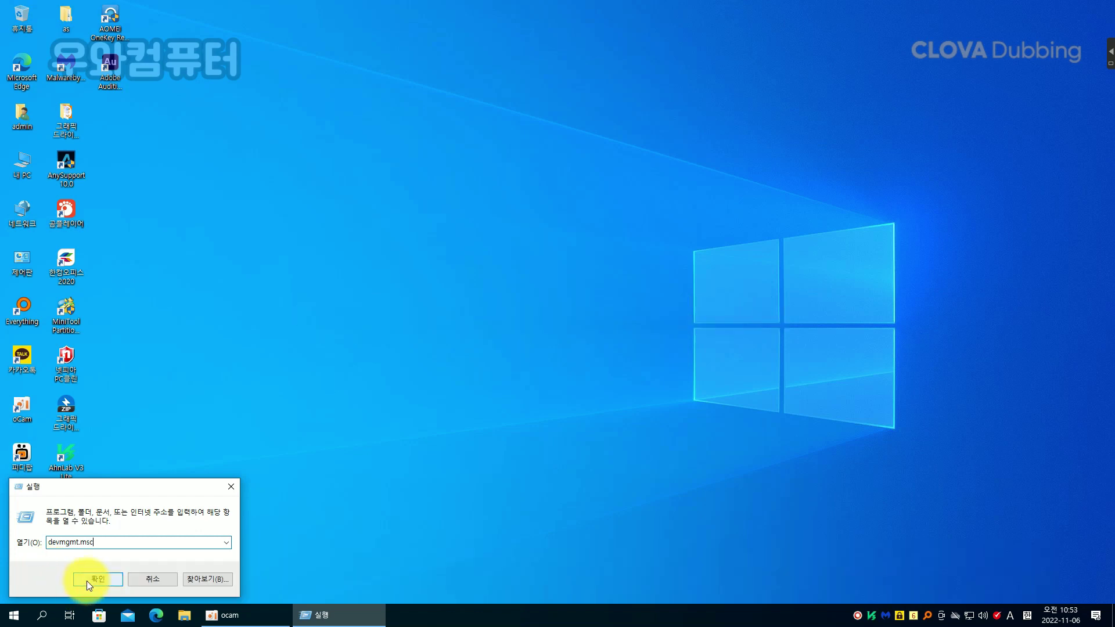
left_click(86, 581)
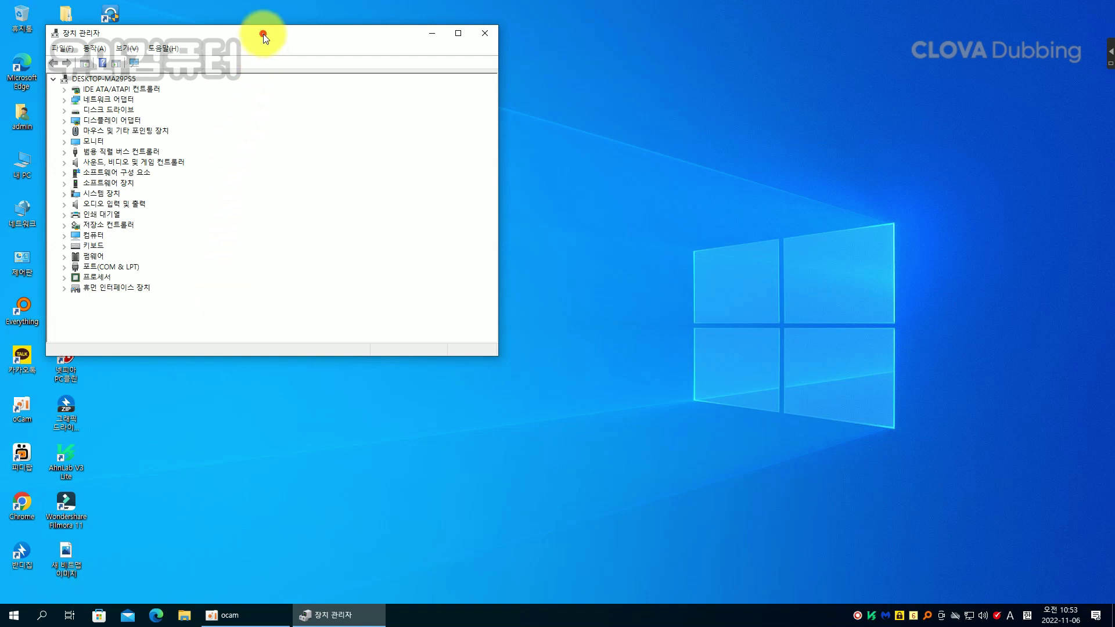
Expand the display adapters in Device Manager and check which adapter is installed
left_click_drag(263, 34, 357, 111)
double_click(224, 200)
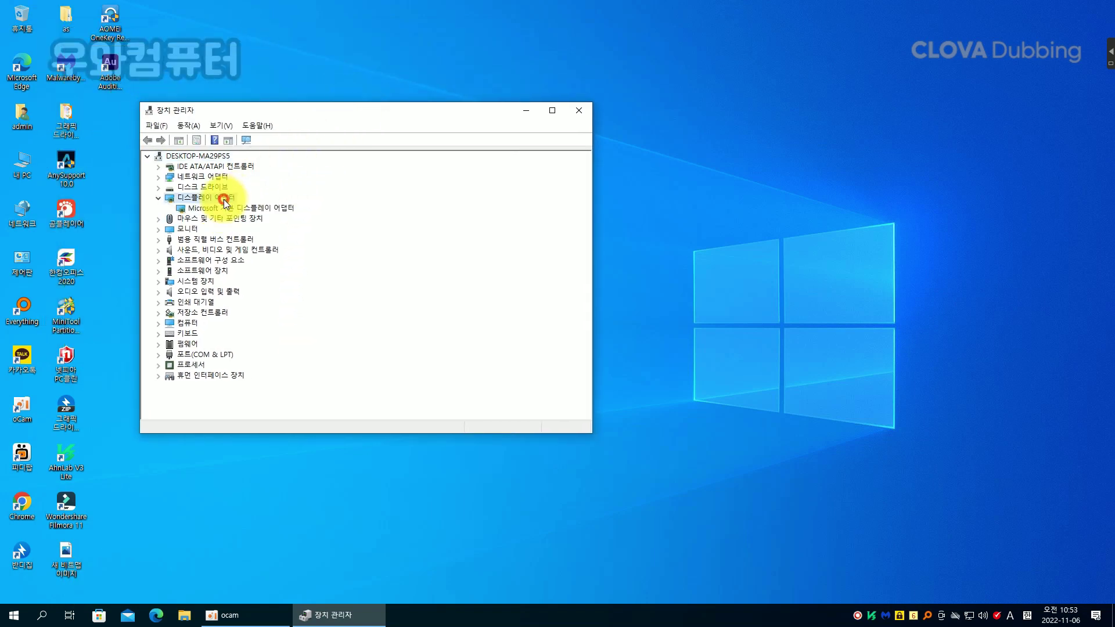
left_click(227, 207)
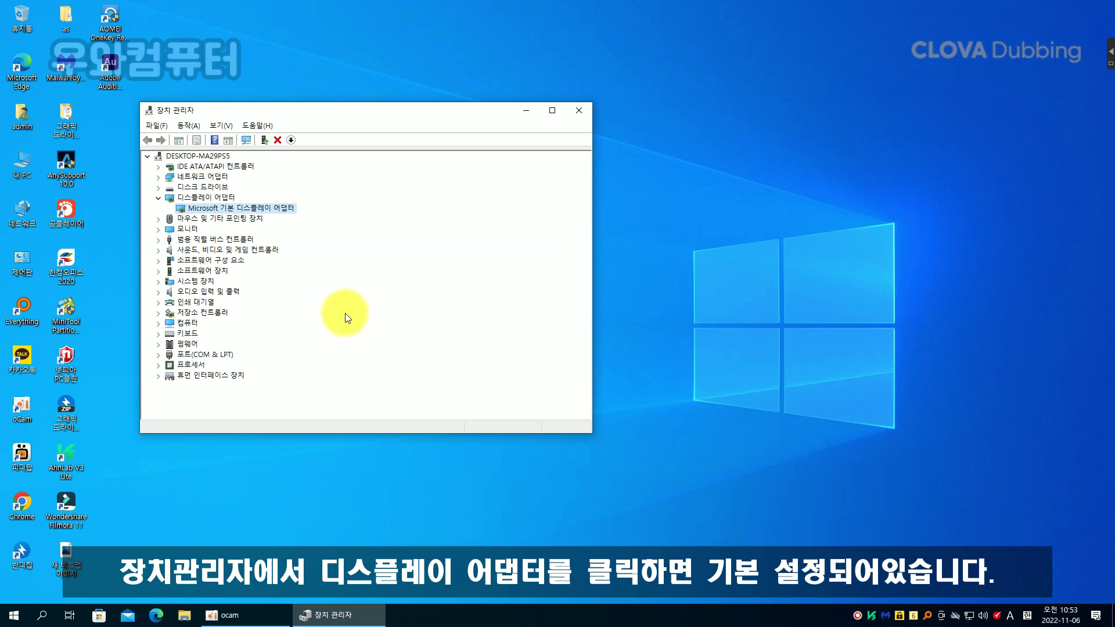
left_click_drag(401, 111, 481, 40)
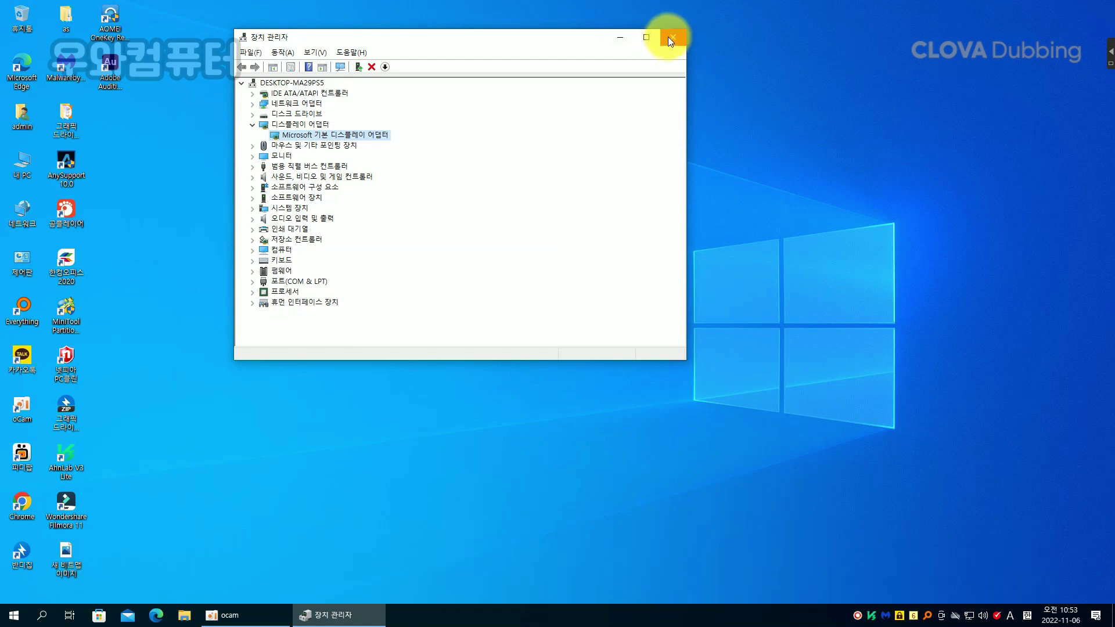
Open the extracted DDU folder from the desktop and run 3DP_Chip_v2210 as administrator
left_click(67, 118)
double_click(67, 119)
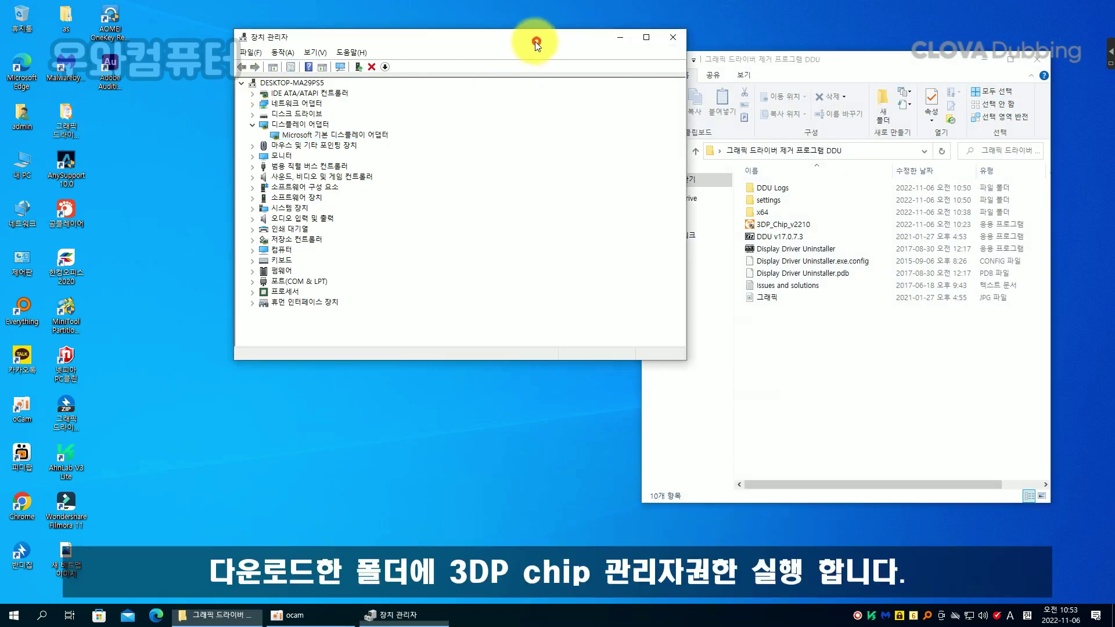
left_click_drag(535, 41, 428, 136)
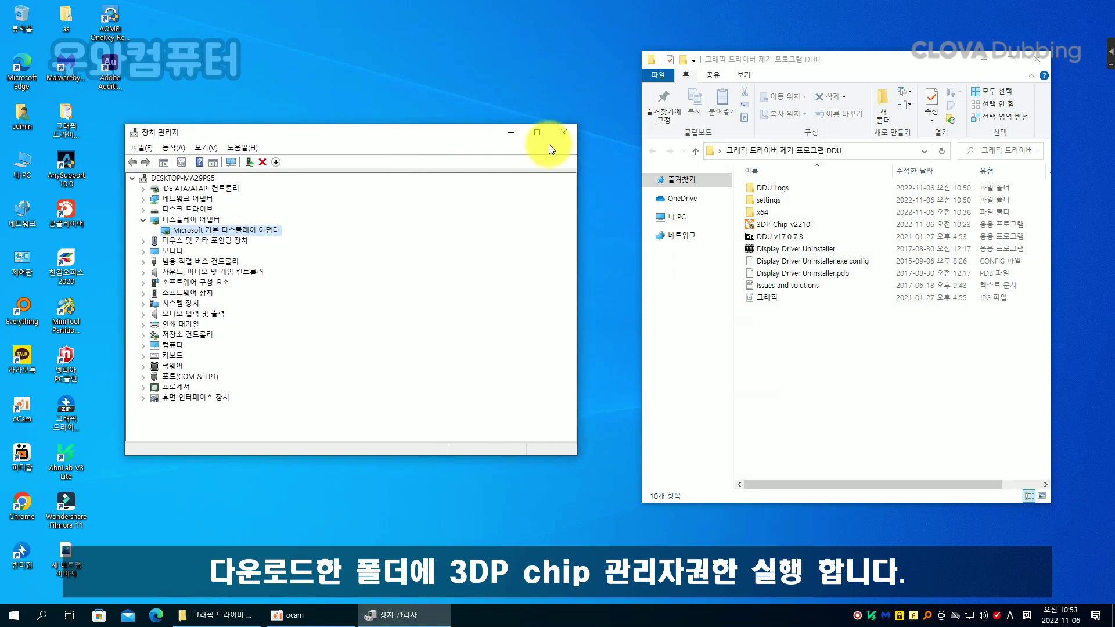
left_click(791, 227)
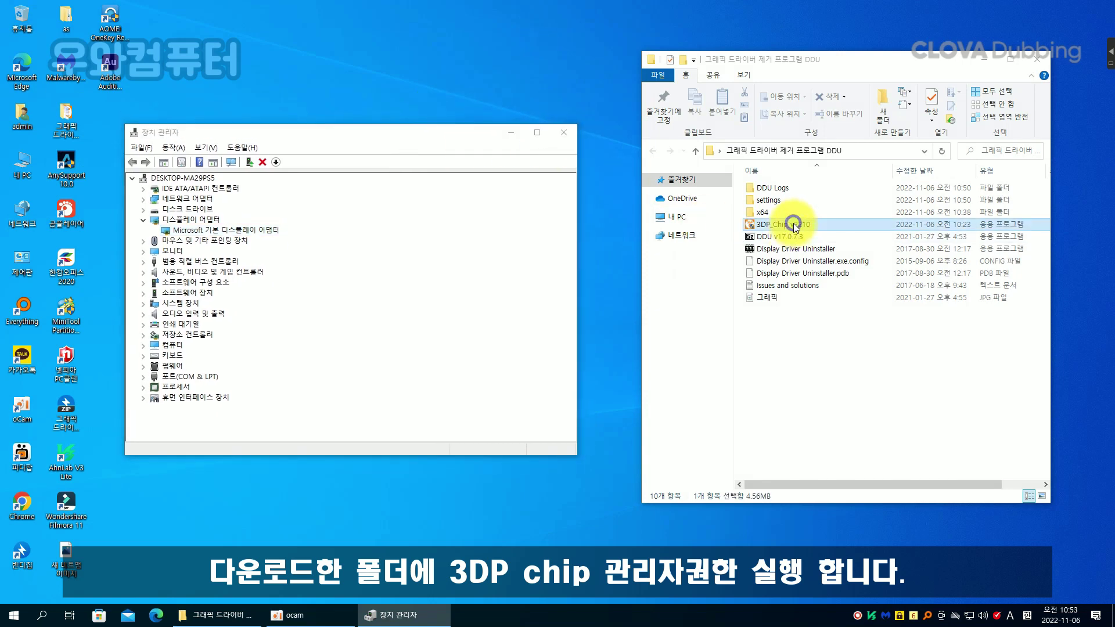
right_click(794, 226)
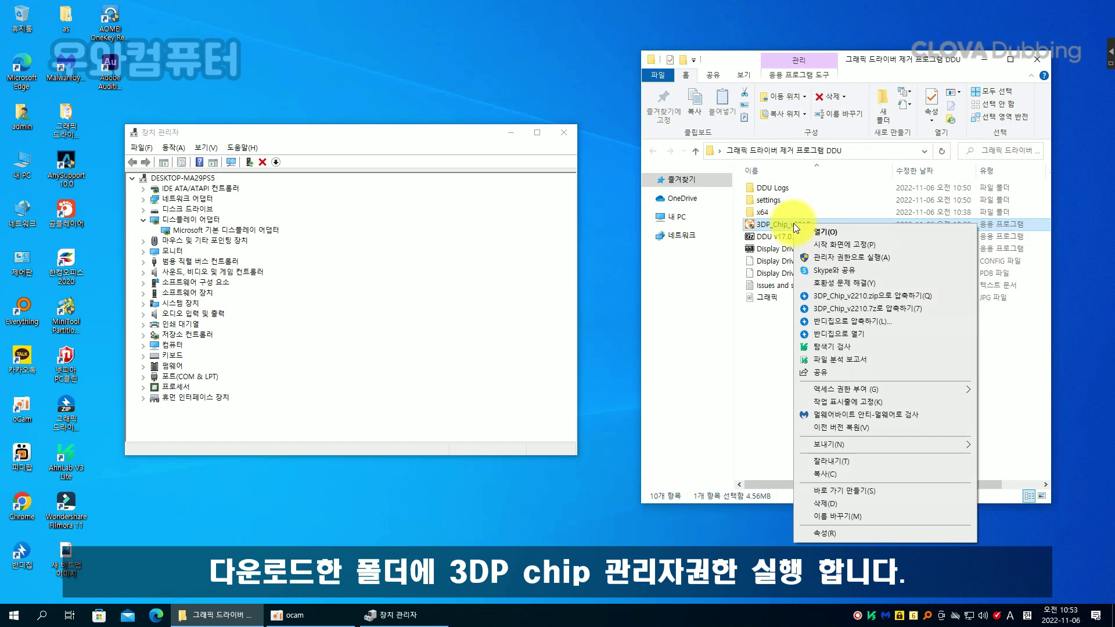
left_click(851, 258)
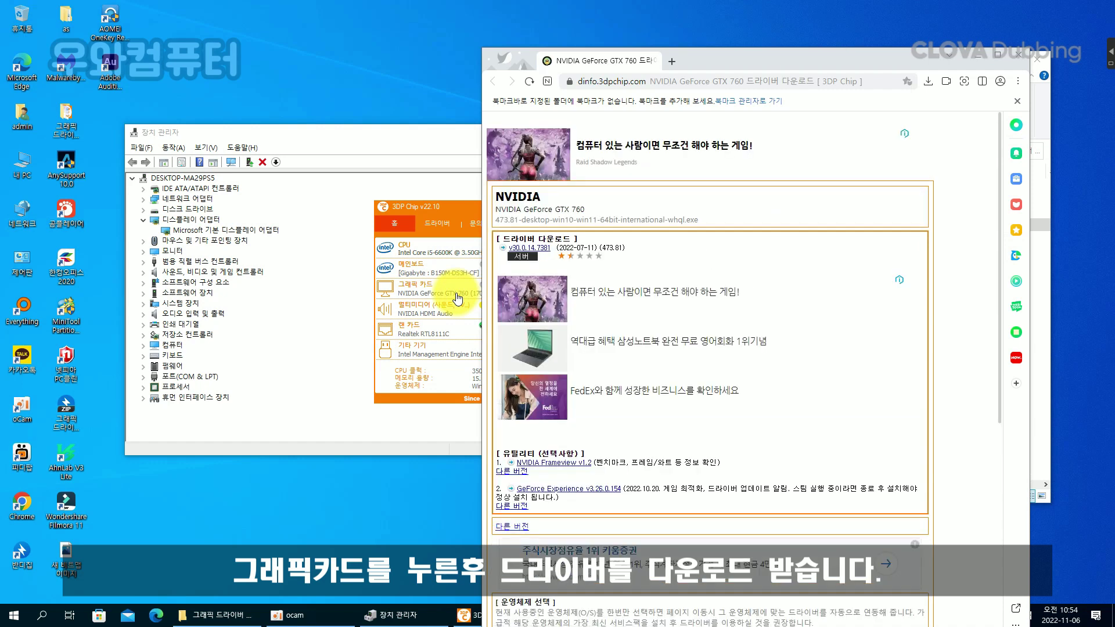
Download the GeForce GTX 760 driver v30.0.14.7381 (473.81) and save the installer to the desktop
left_click(533, 249)
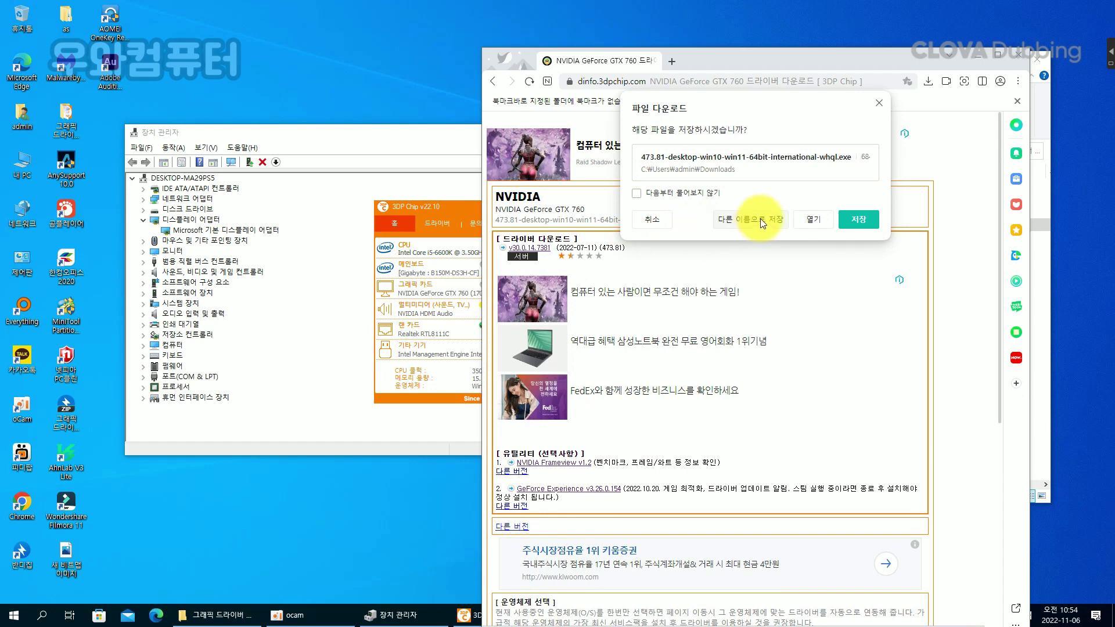
left_click(761, 219)
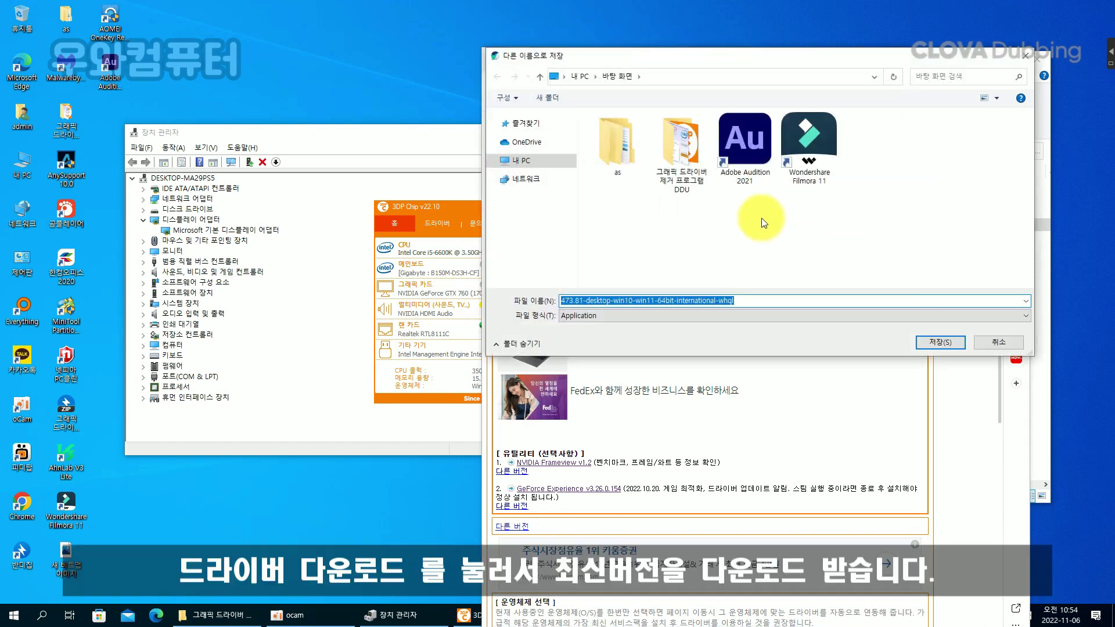
left_click(932, 340)
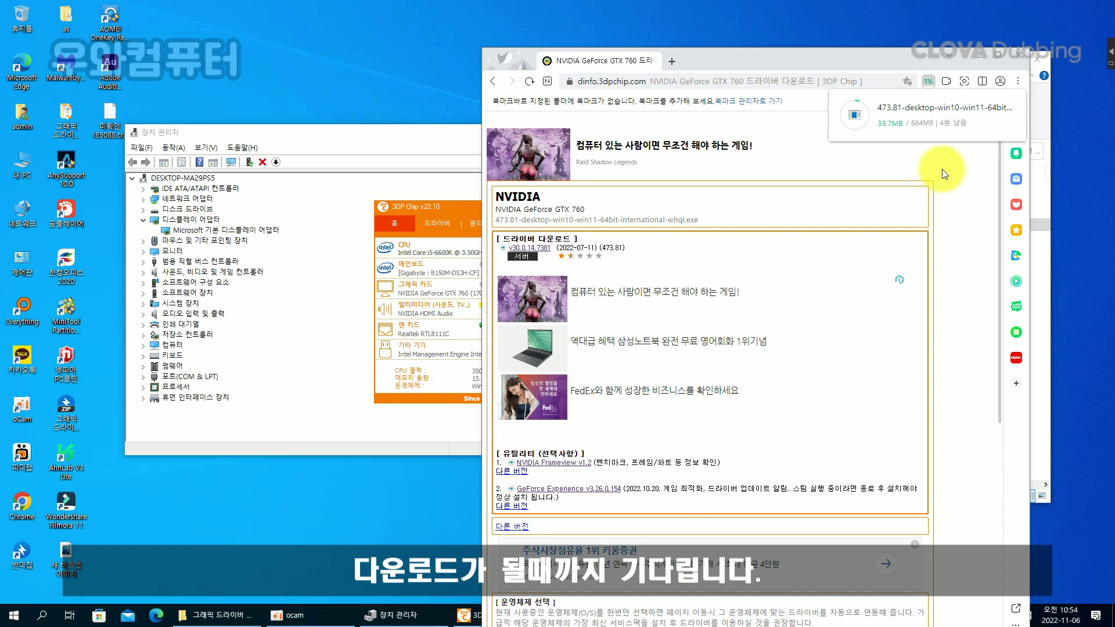
Close Device Manager and minimize the 3DP Chip window
left_click(470, 133)
left_click(572, 131)
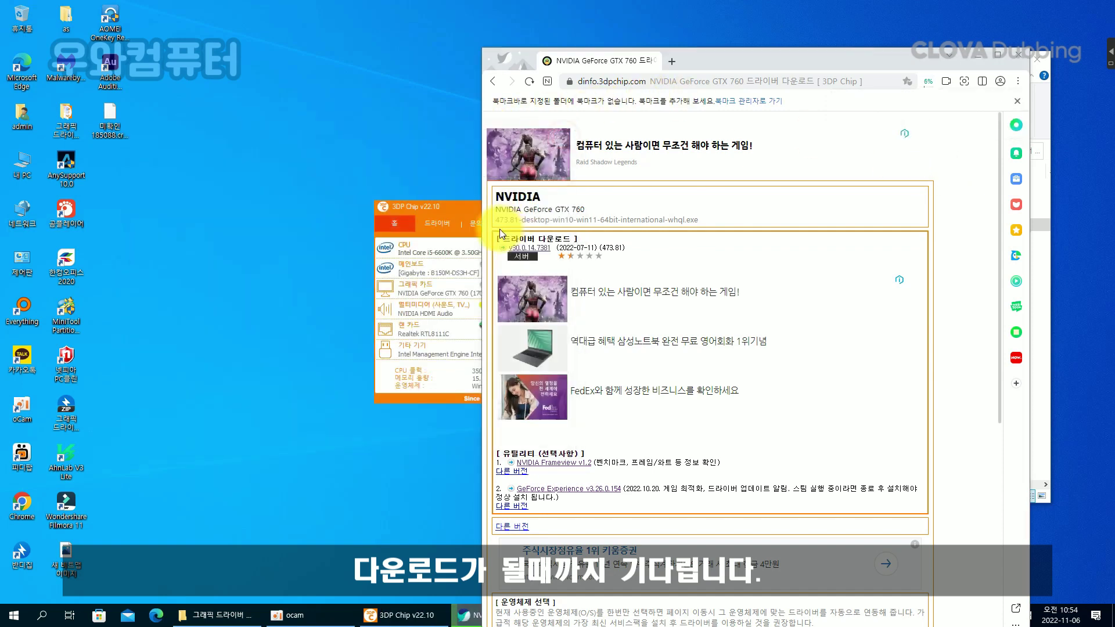
left_click(465, 208)
left_click(590, 208)
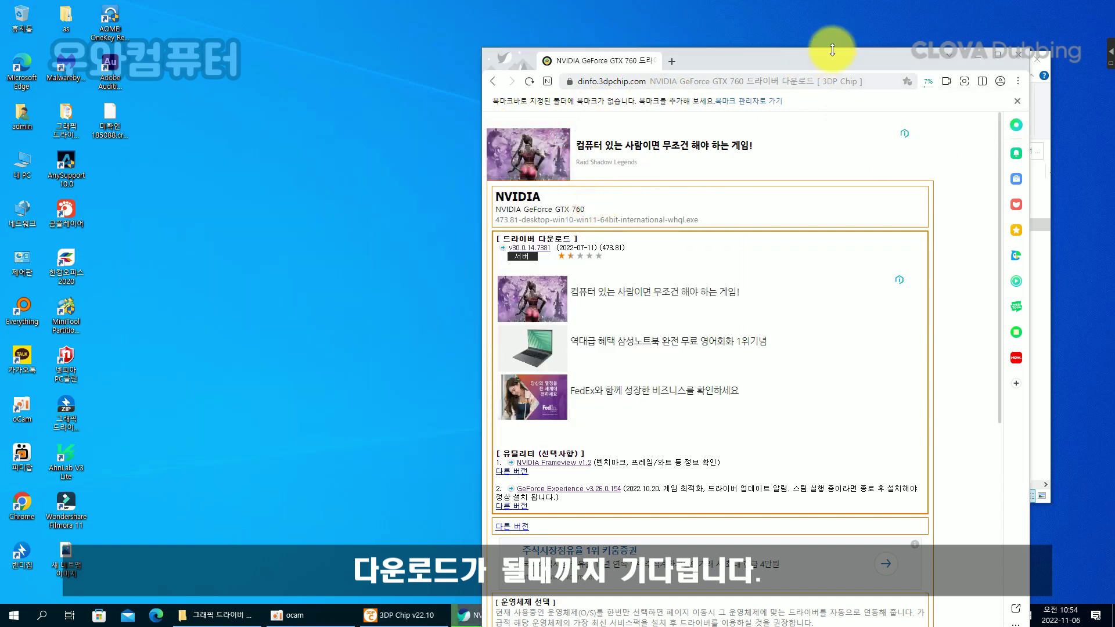
Move the browser window clear of the folder window and close it once the driver download is complete
left_click_drag(832, 50, 452, 209)
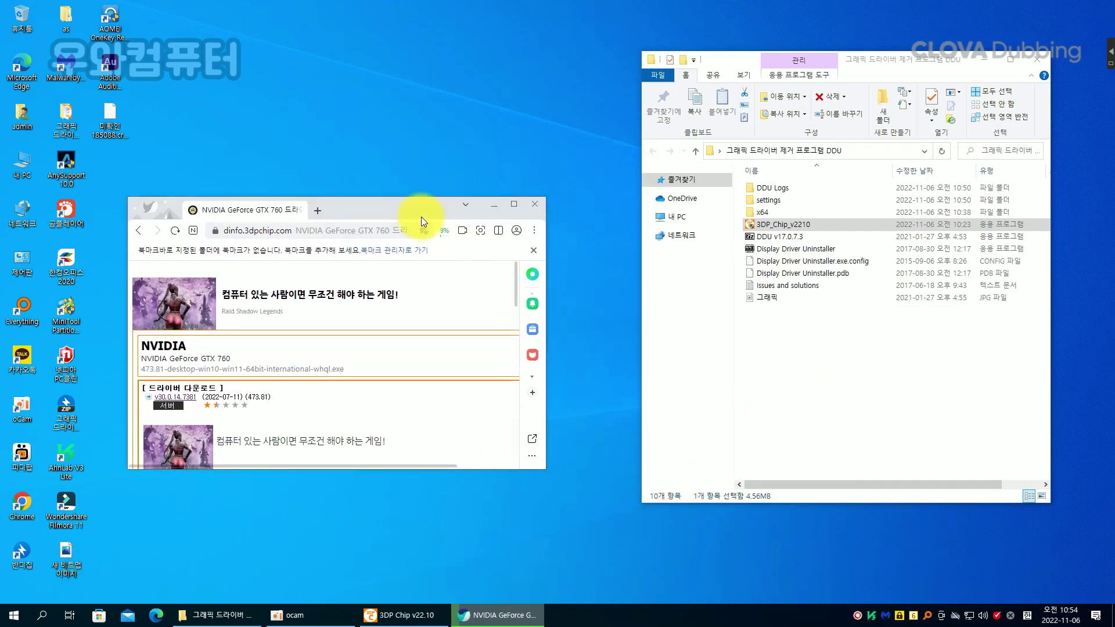
left_click_drag(420, 215, 493, 204)
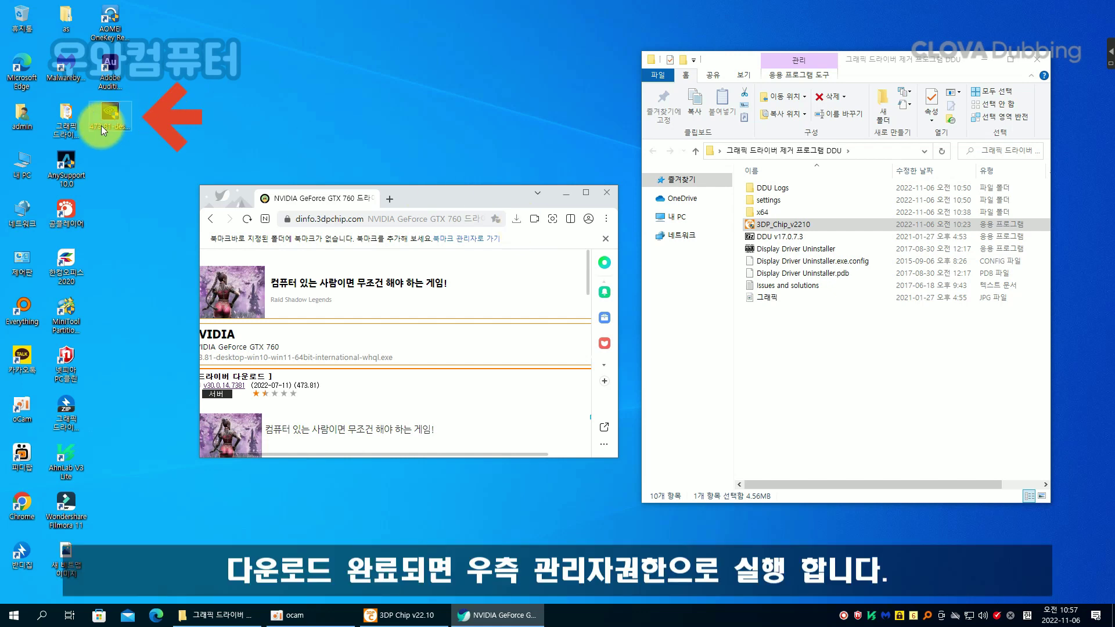
left_click(103, 125)
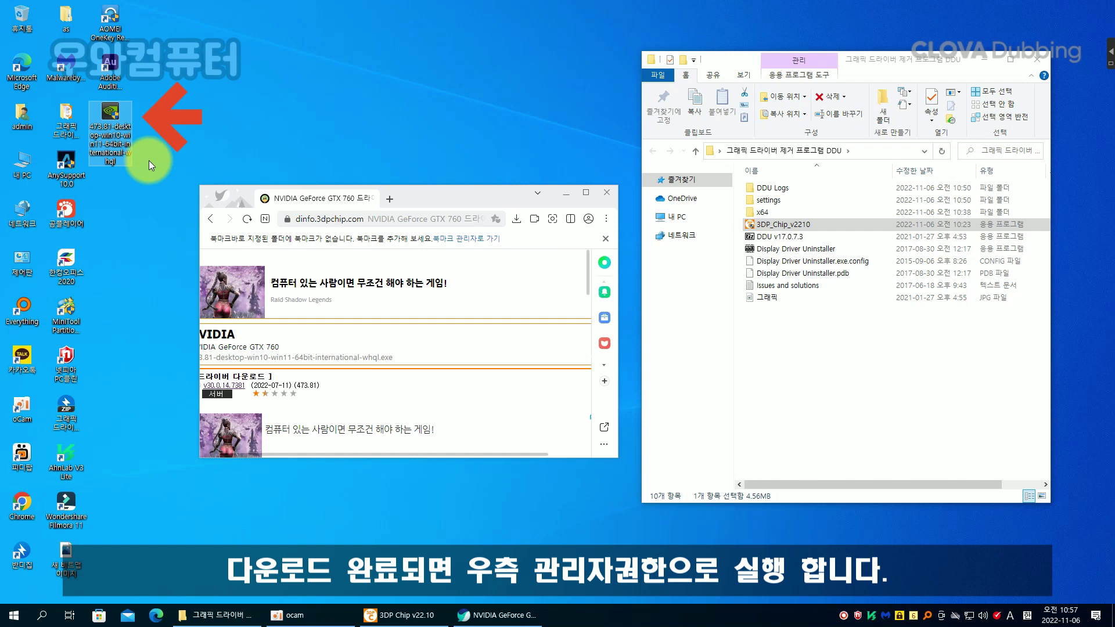
left_click(605, 192)
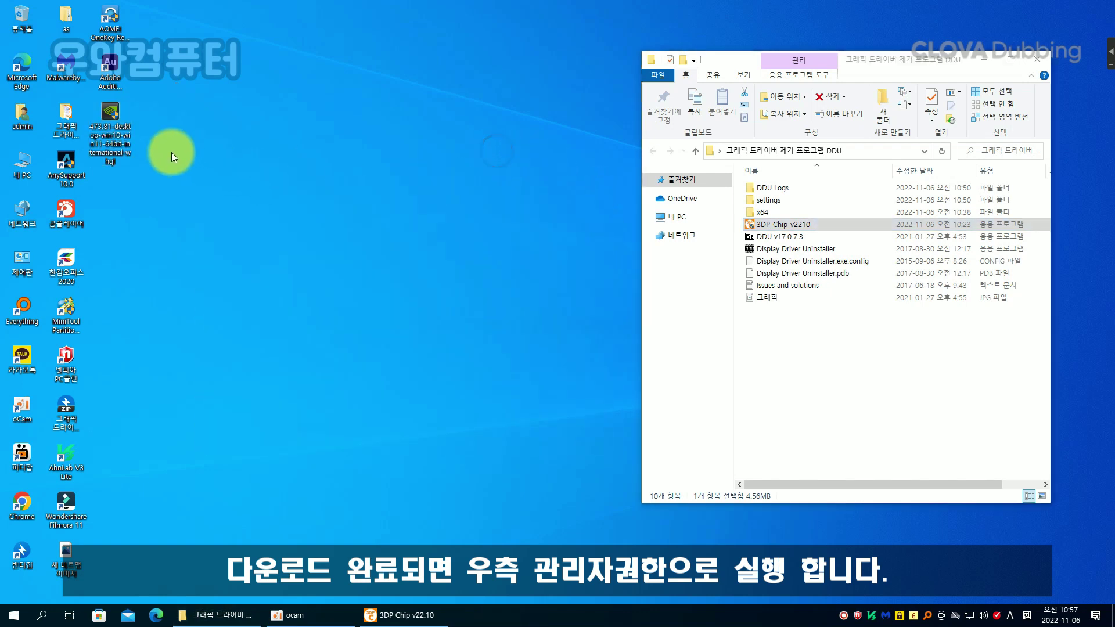
Run the downloaded 473.81-desktop-win10-win11-64bit-international-whql installer as administrator and close the DDU folder window
left_click(110, 116)
right_click(147, 155)
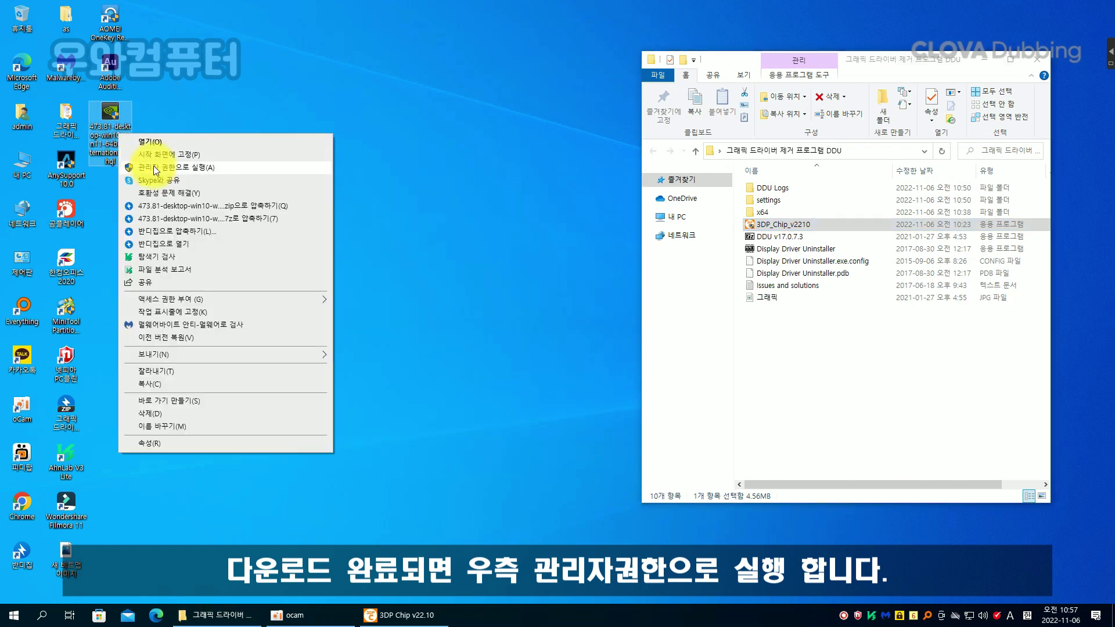
left_click(154, 166)
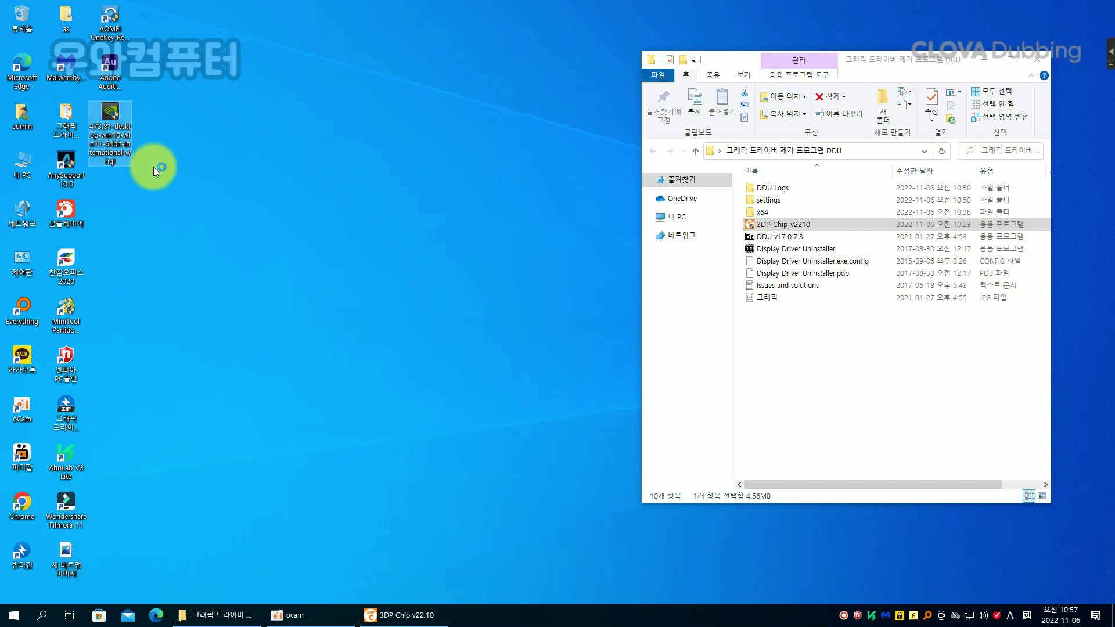
left_click(1037, 59)
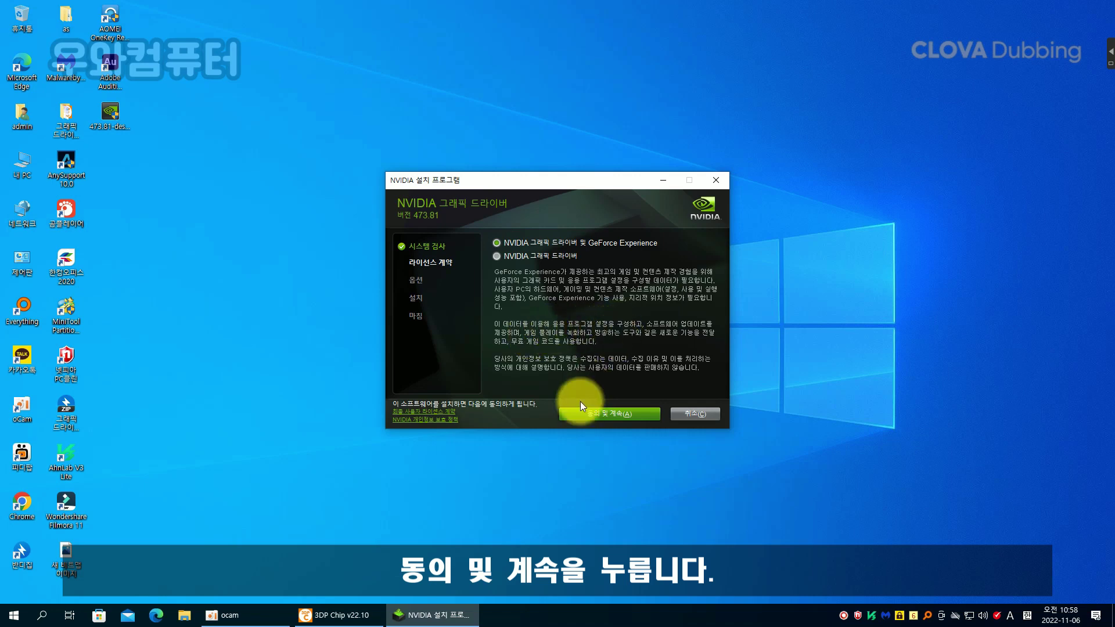
Accept the license for the graphics driver with GeForce Experience, install it with the express option, and close the finished installer
left_click(601, 413)
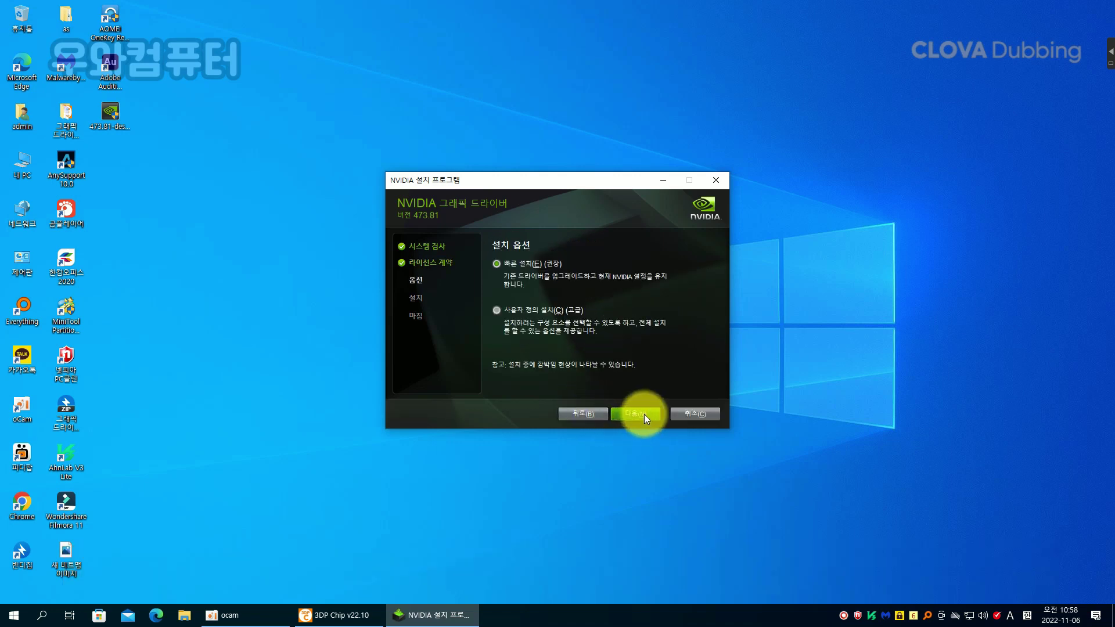
left_click(643, 414)
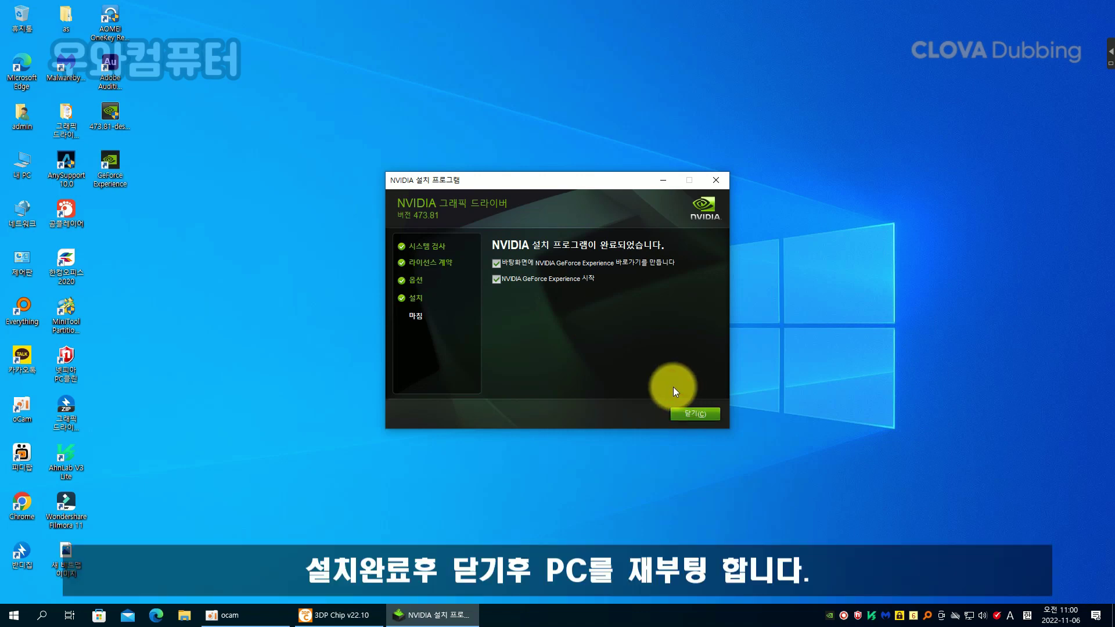
left_click(688, 410)
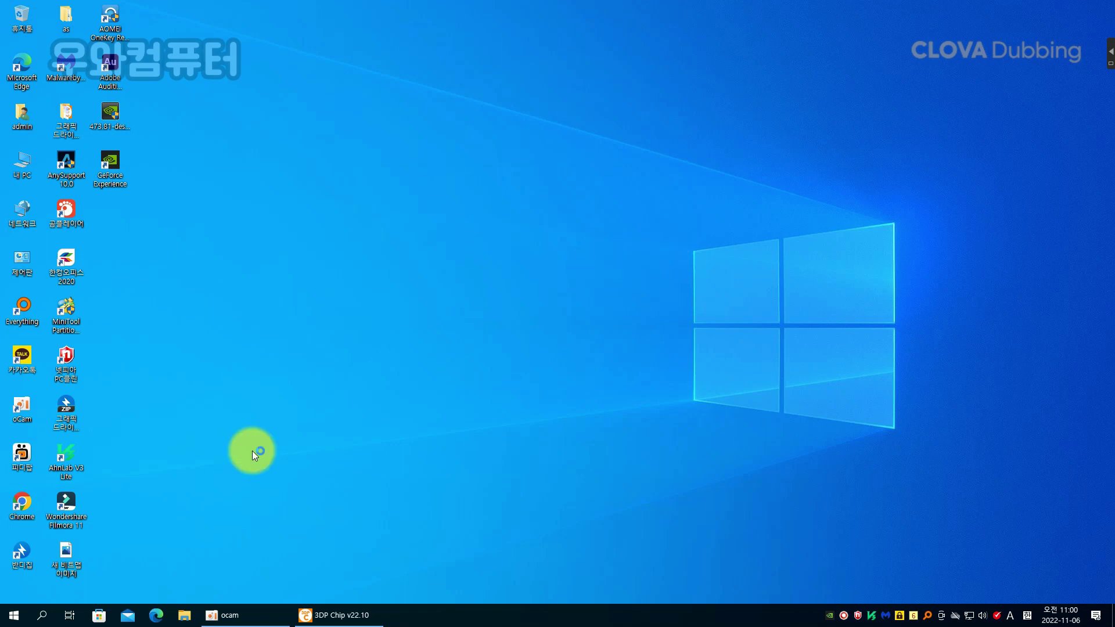
Restart the PC to complete the graphics driver installation
left_click(5, 624)
left_click(15, 590)
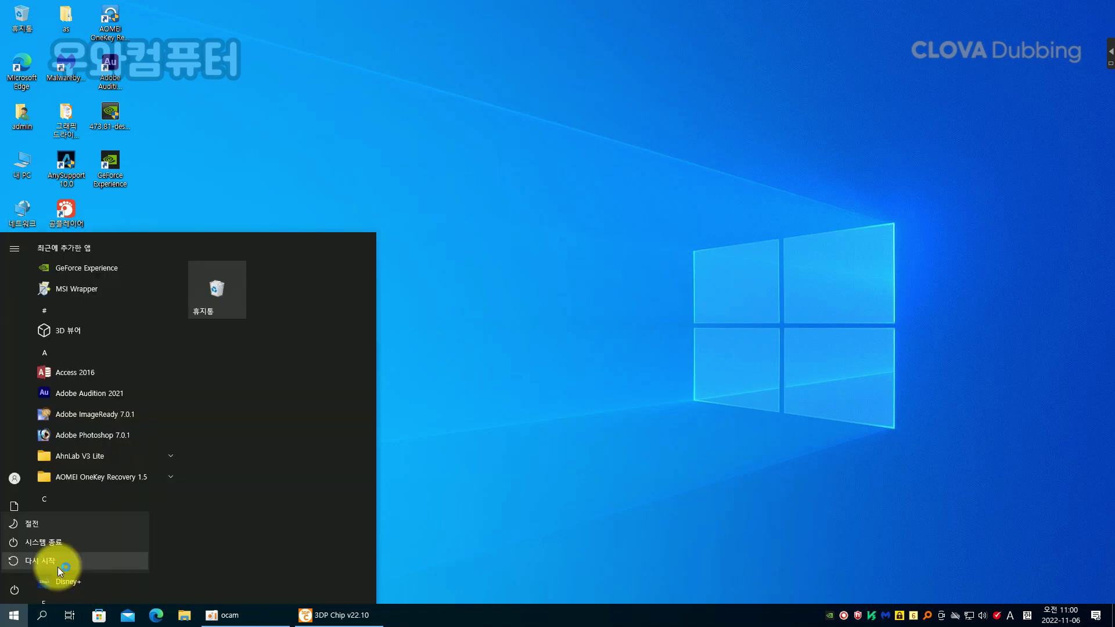
left_click(58, 561)
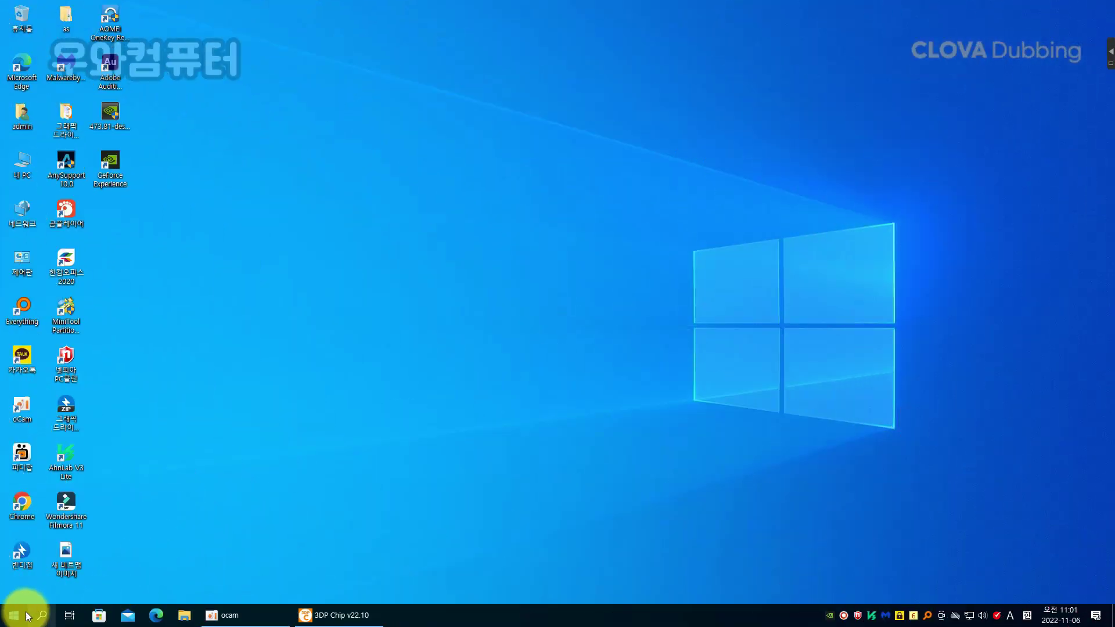
Open Device Manager by running devmgmt.msc and expand the display adapters category to check the installed graphics card
right_click(12, 619)
left_click(33, 564)
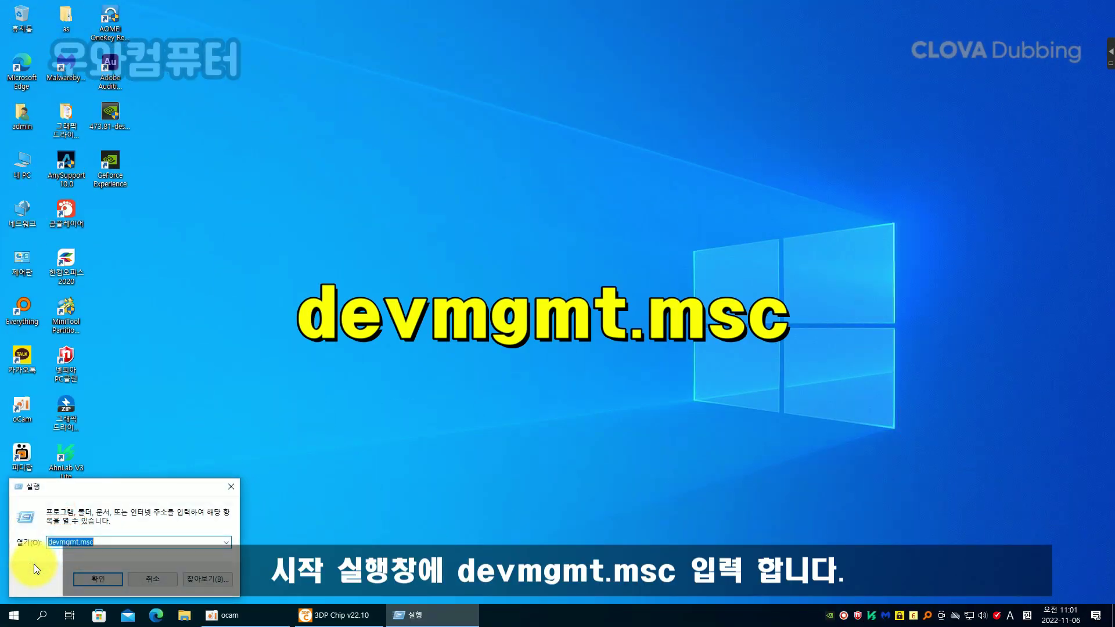
type("dev")
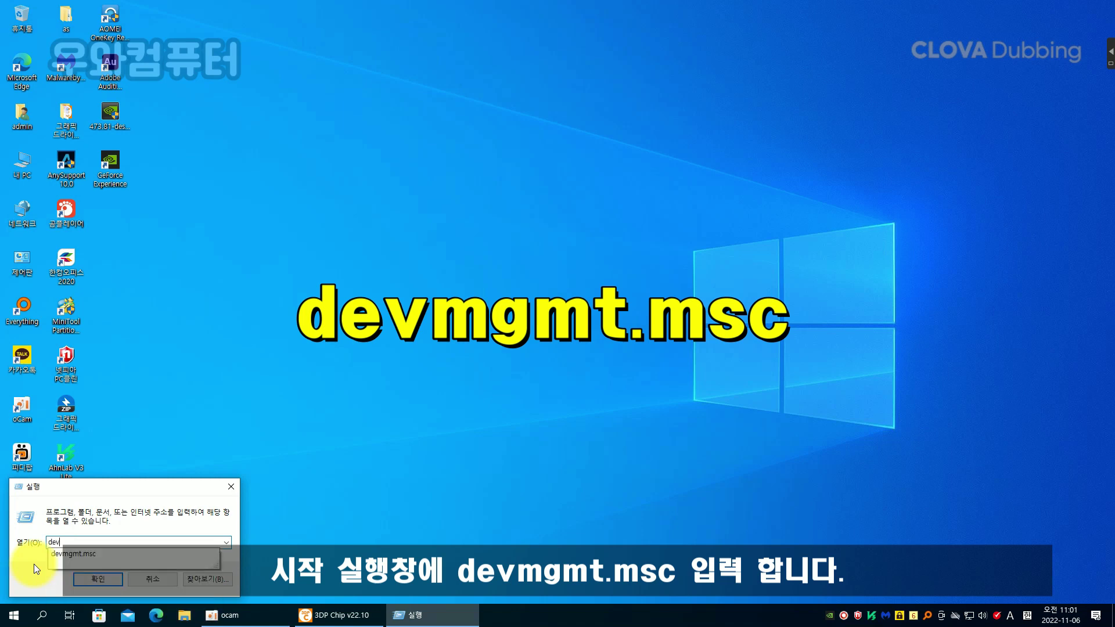
type("mgmt.msc")
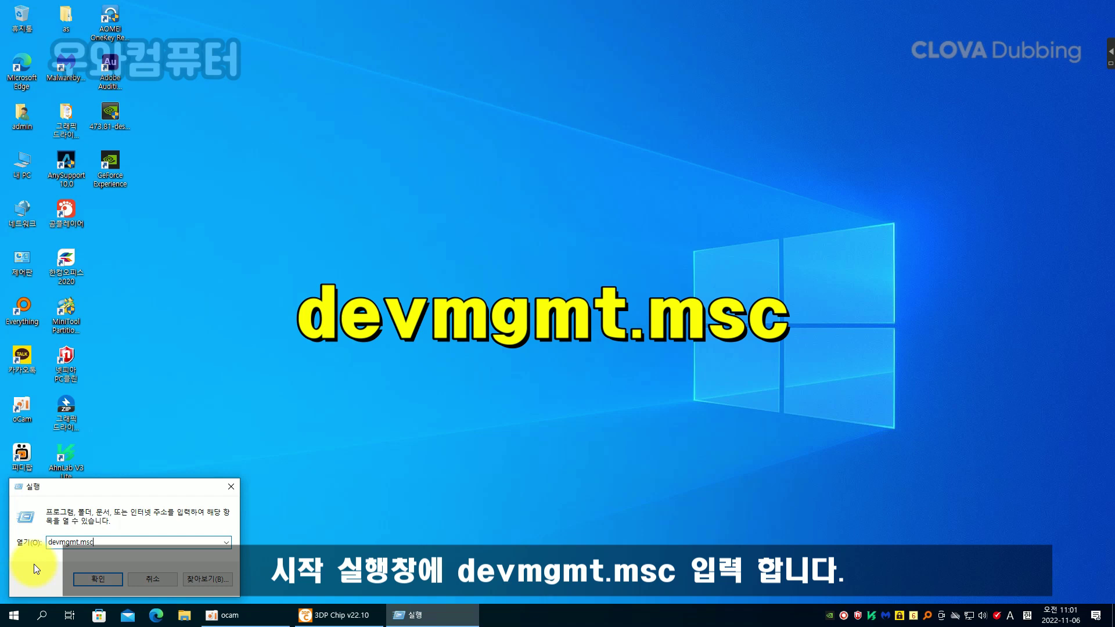
key("Return")
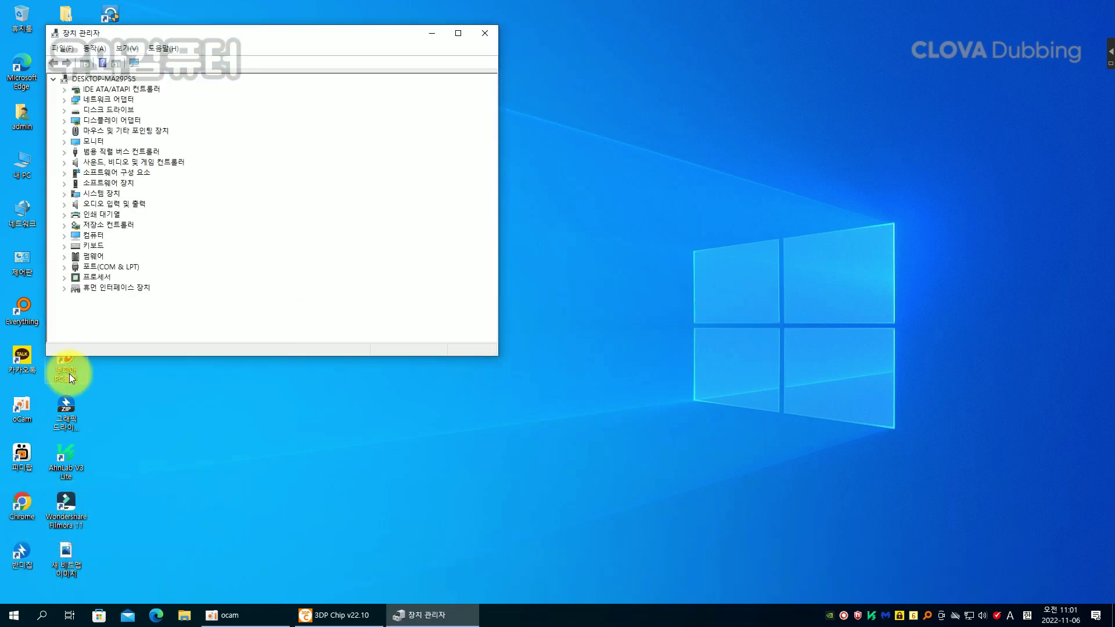
left_click_drag(278, 34, 395, 102)
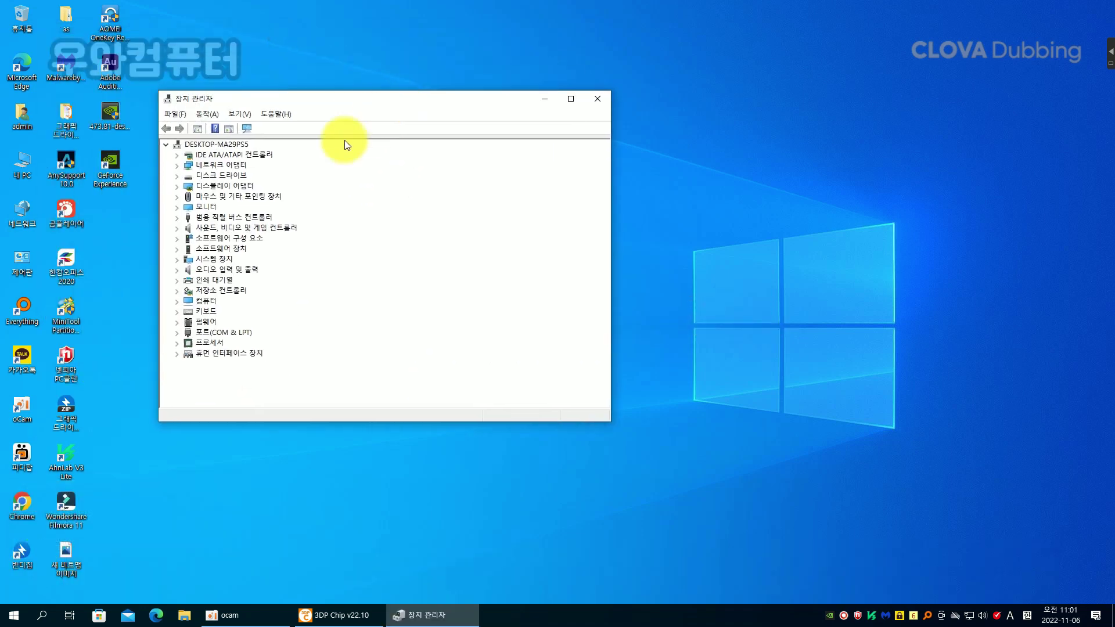
double_click(224, 187)
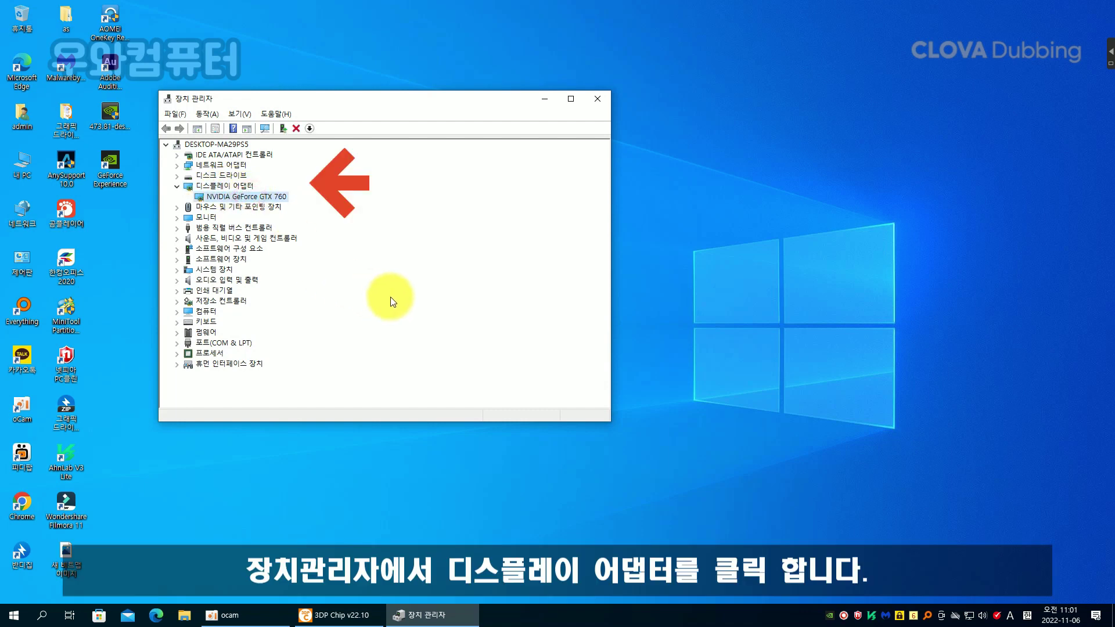